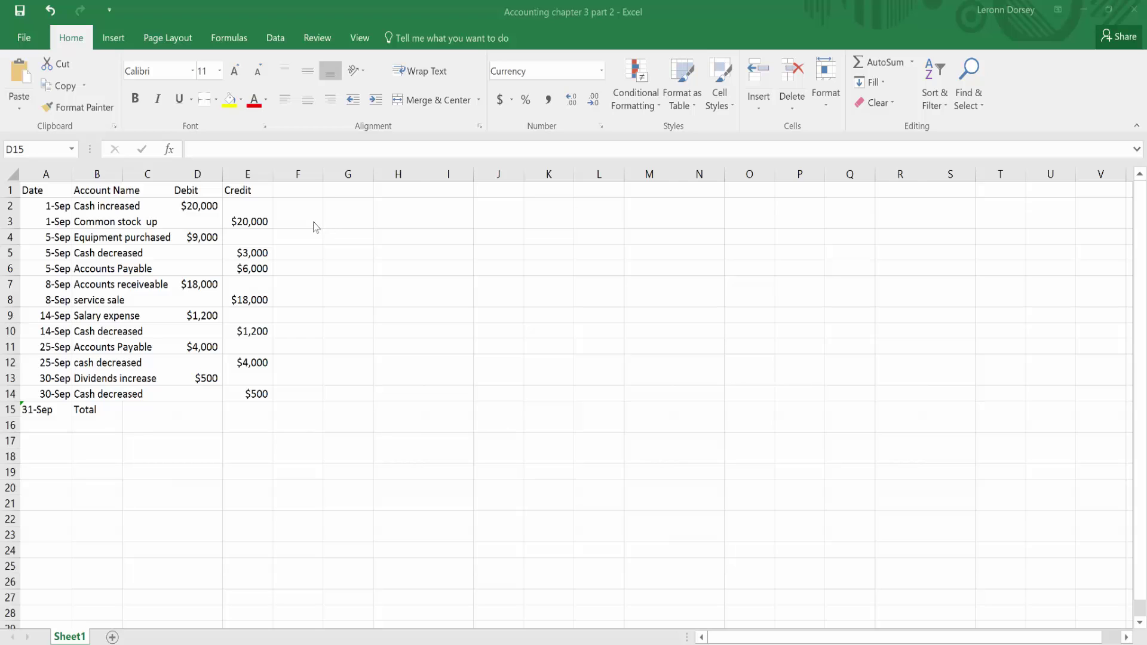
Browse the Date & Time functions available for the Debit total in D15, and close the function list without inserting one
{"action": "left_click", "coordinate": [170, 149]}
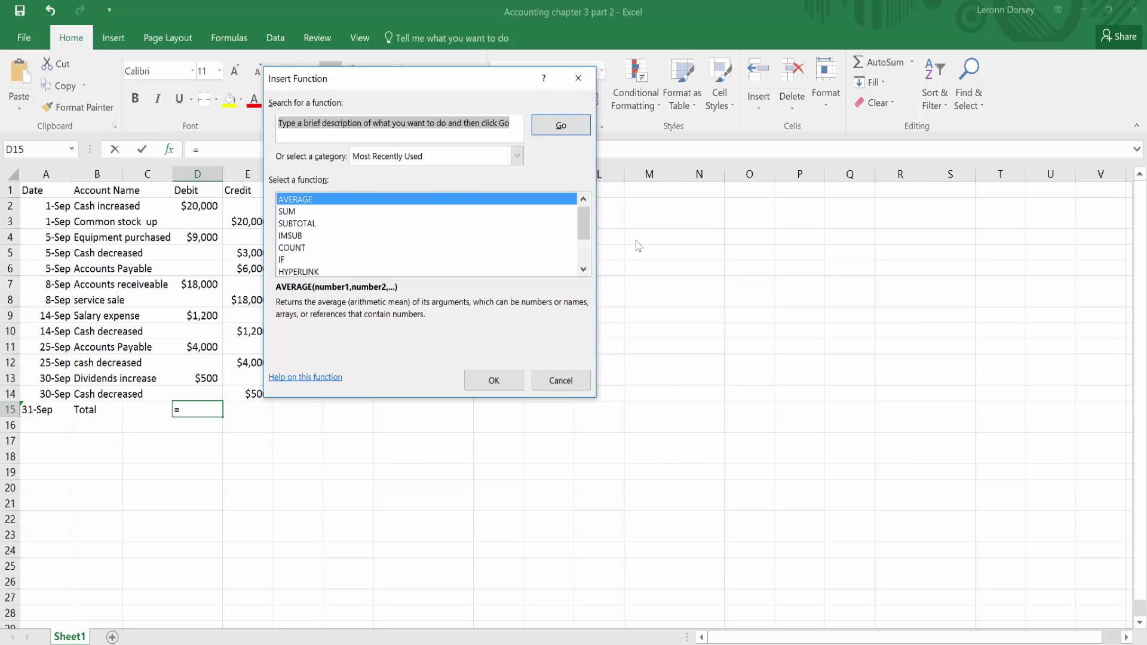
{"action": "mouse_move", "coordinate": [587, 219]}
{"action": "left_mouse_down"}
{"action": "mouse_move", "coordinate": [594, 242]}
{"action": "mouse_move", "coordinate": [593, 216]}
{"action": "left_mouse_up"}
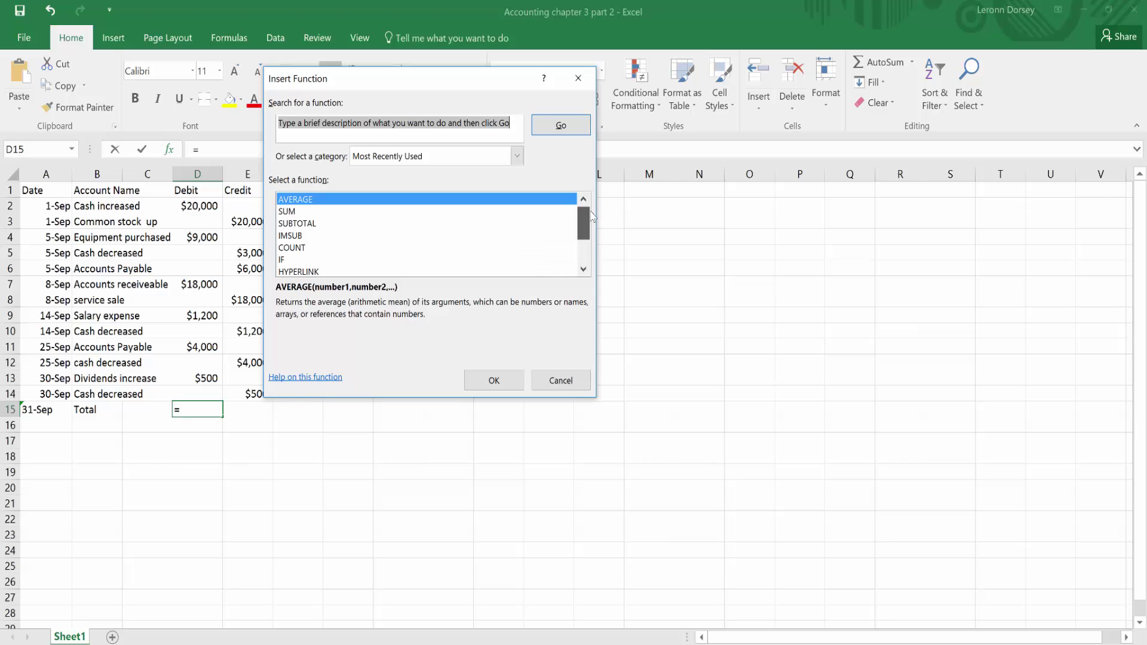
{"action": "left_click", "coordinate": [517, 156]}
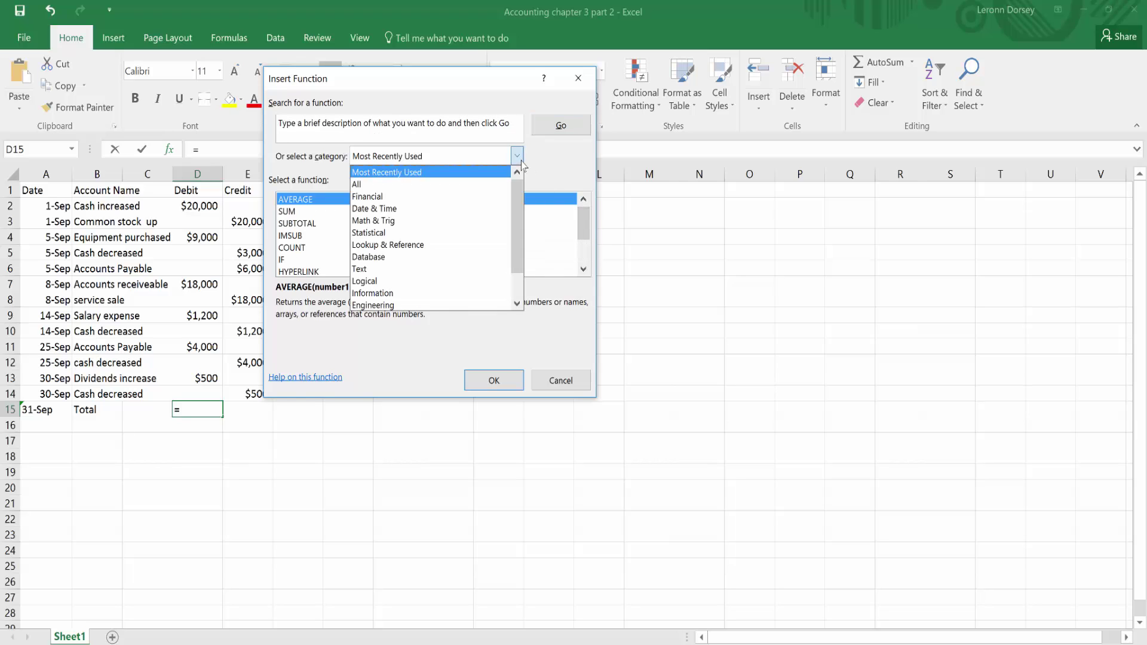
{"action": "left_click", "coordinate": [459, 209]}
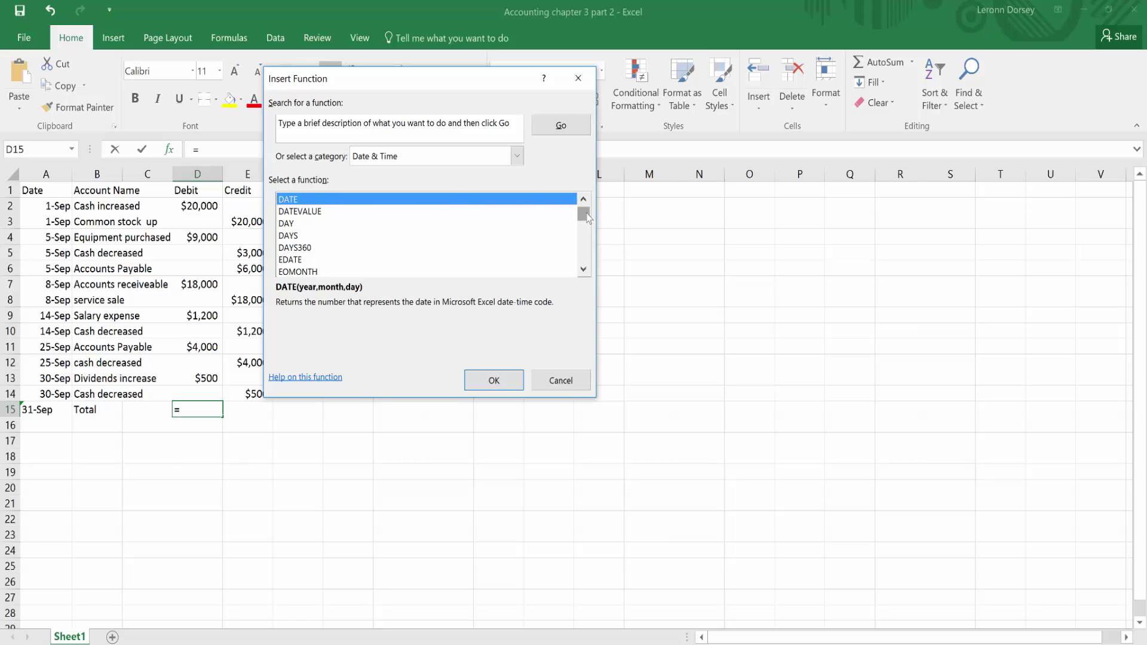
{"action": "left_click", "coordinate": [585, 85]}
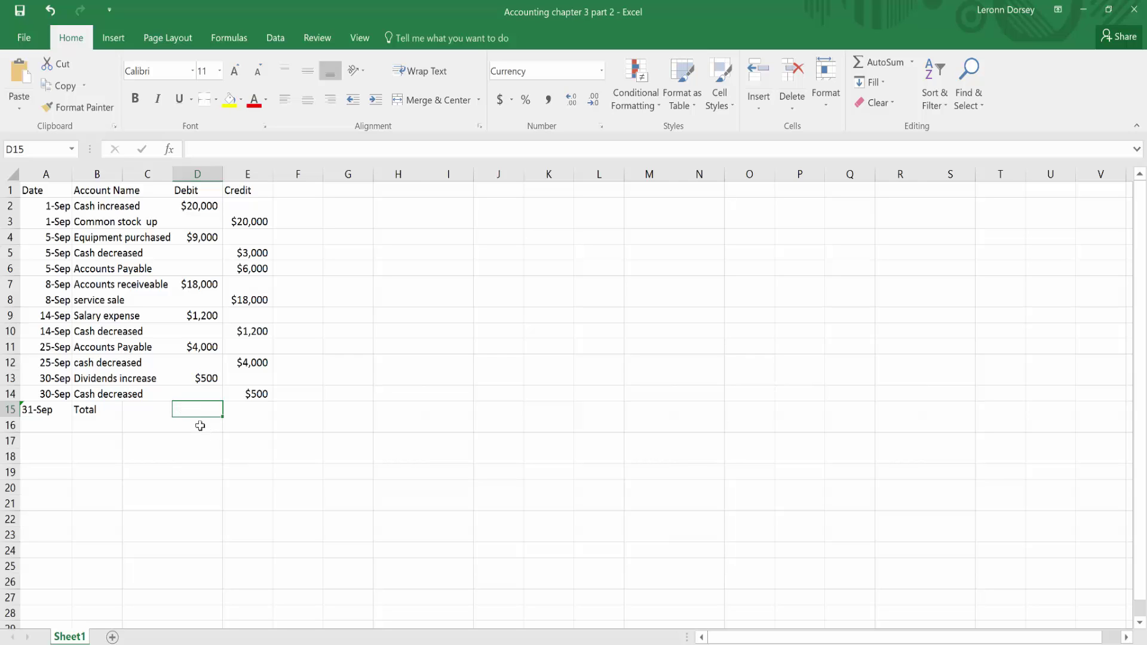
{"action": "left_click", "coordinate": [149, 412]}
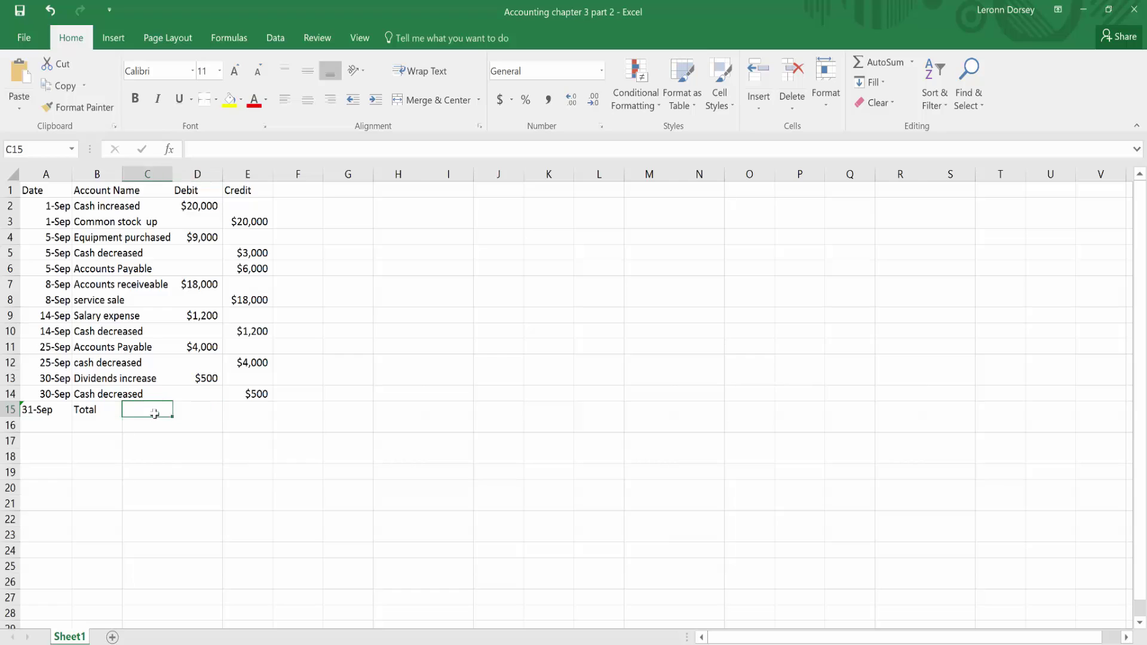
{"action": "left_click", "coordinate": [185, 415]}
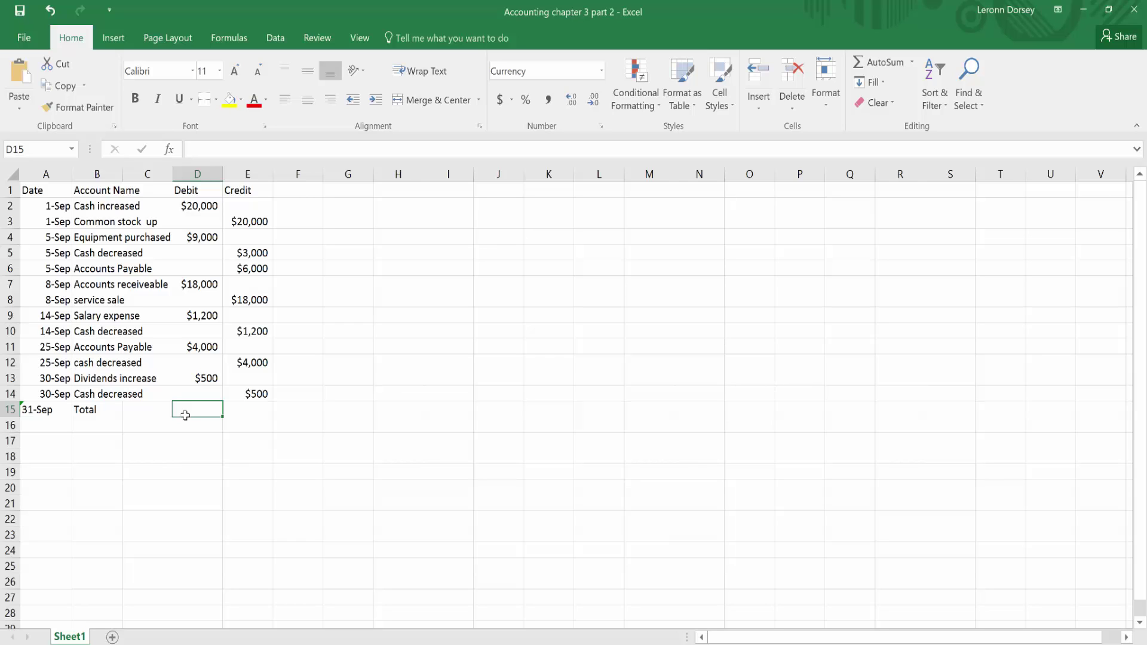
{"action": "type", "text": "="}
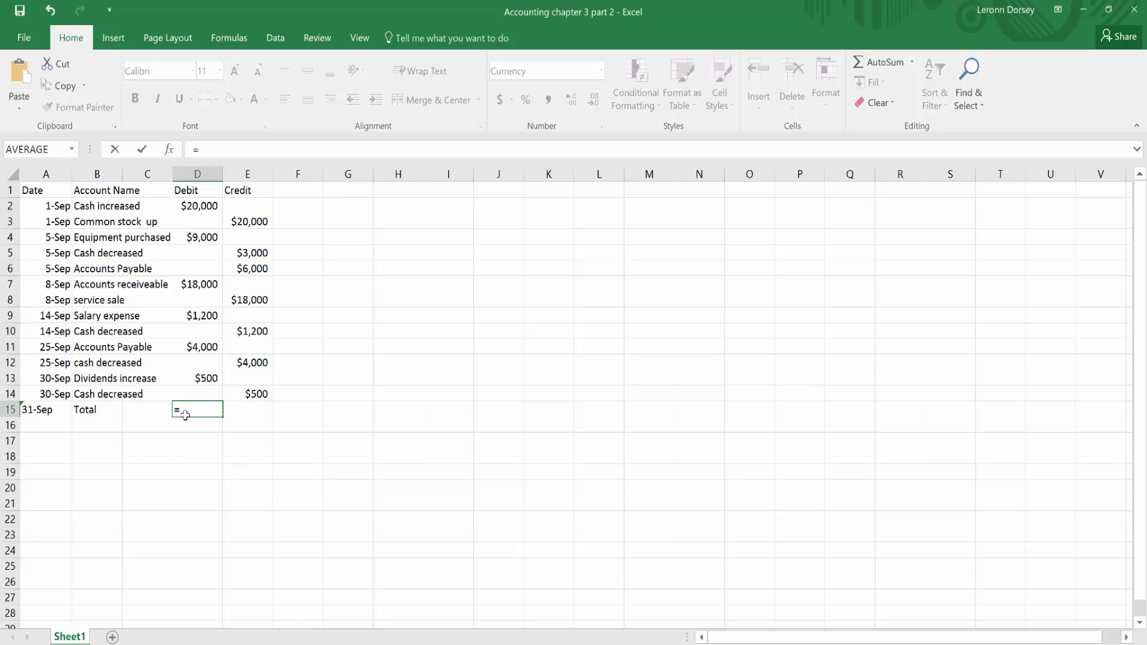
{"action": "left_click", "coordinate": [72, 151]}
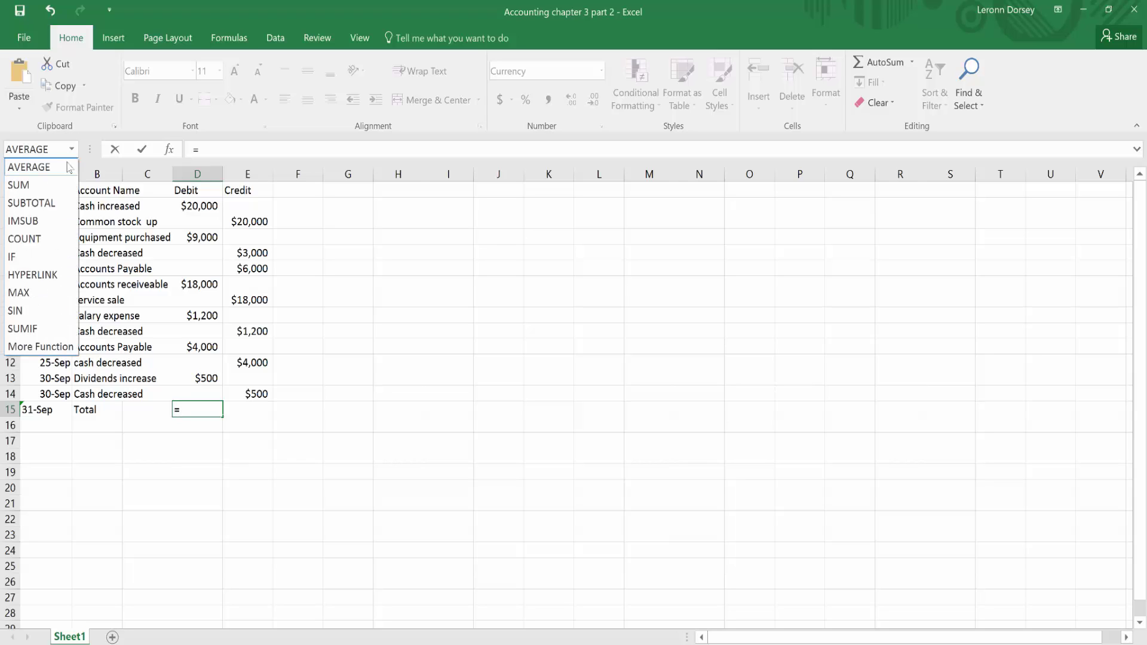
{"action": "left_click", "coordinate": [58, 186]}
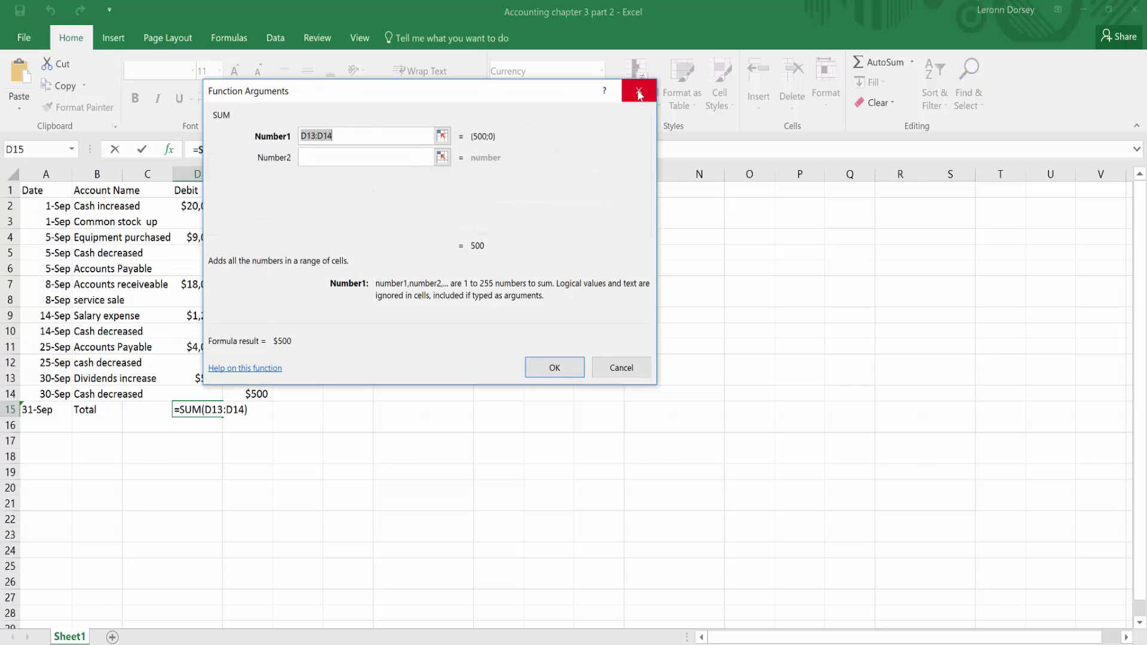
{"action": "left_click", "coordinate": [639, 95]}
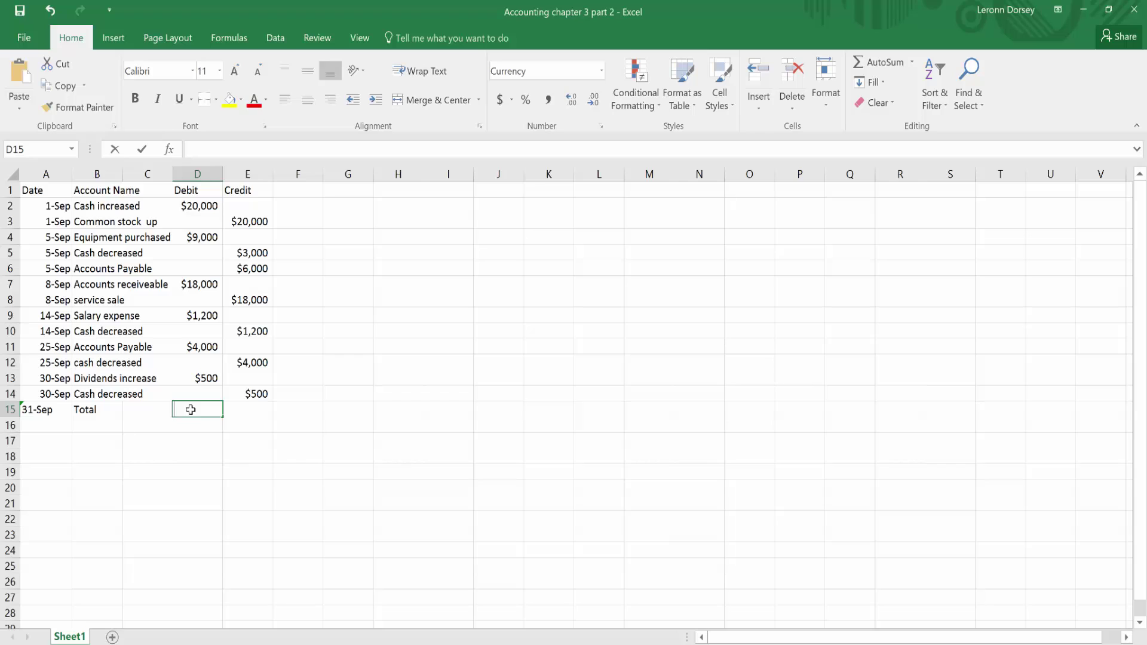
Total the debit amounts in cell D15 with the formula =D2+D4+D7+D9+D11+D13
{"action": "type", "text": "="}
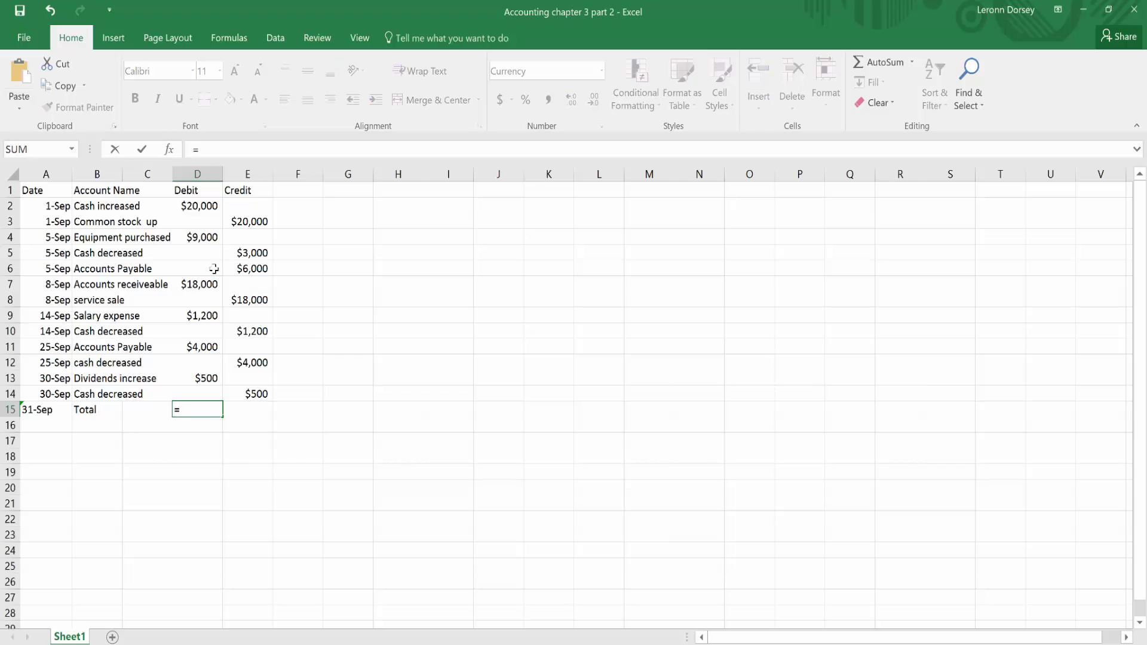
{"action": "left_click", "coordinate": [212, 208]}
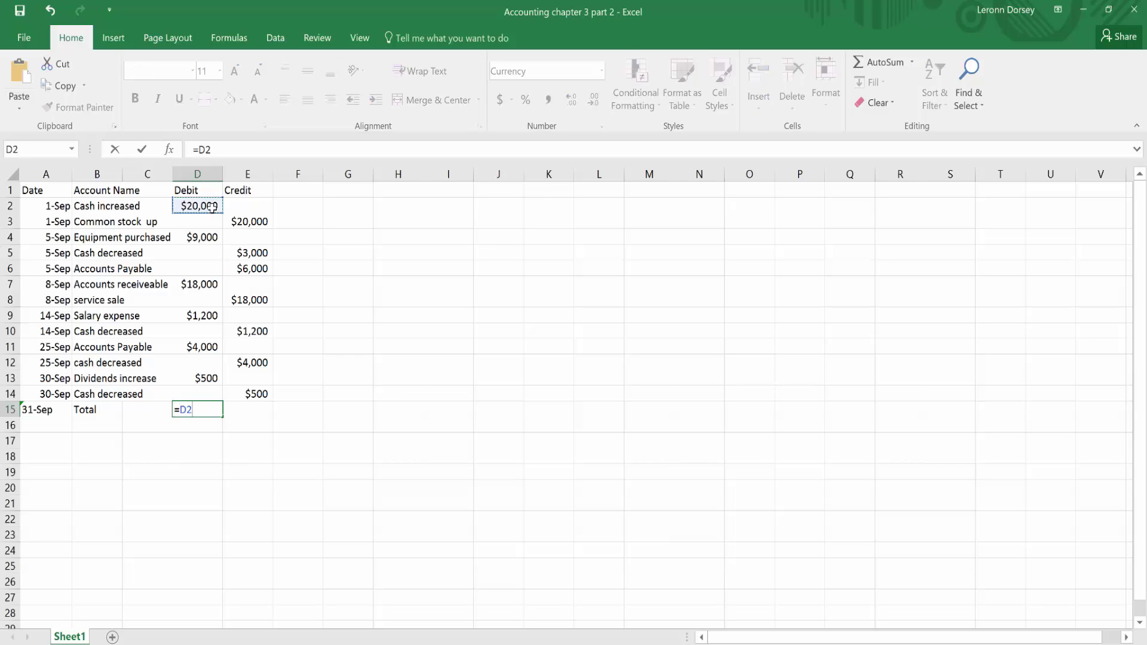
{"action": "left_click", "coordinate": [231, 156]}
{"action": "type", "text": "+"}
{"action": "left_click", "coordinate": [198, 241]}
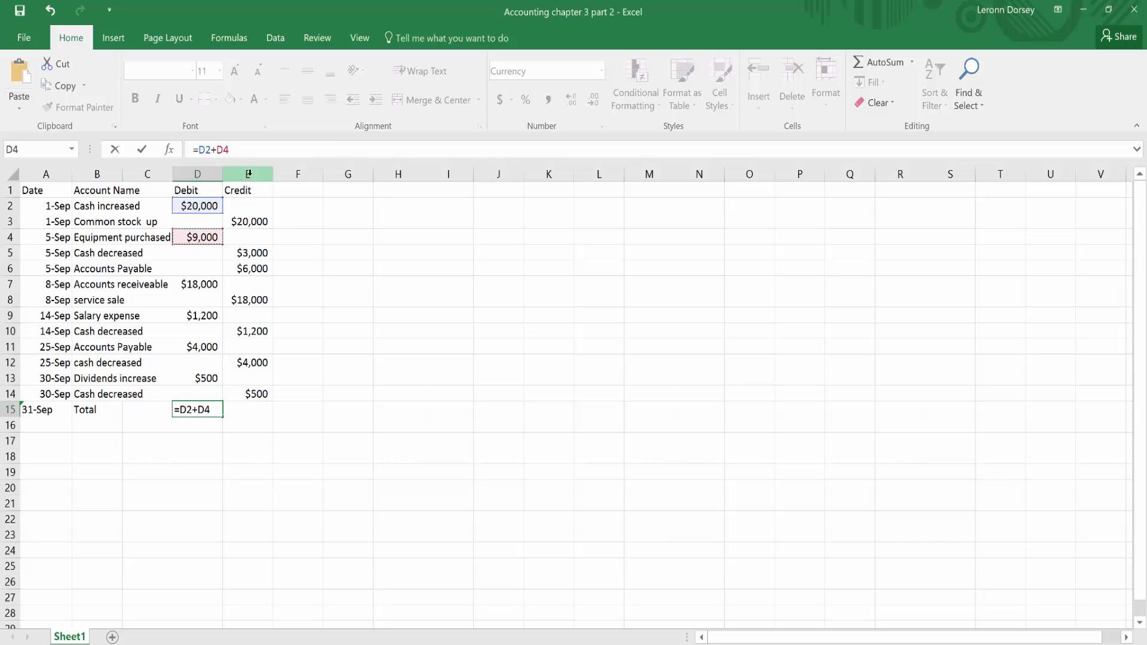
{"action": "type", "text": "+"}
{"action": "left_click", "coordinate": [197, 287]}
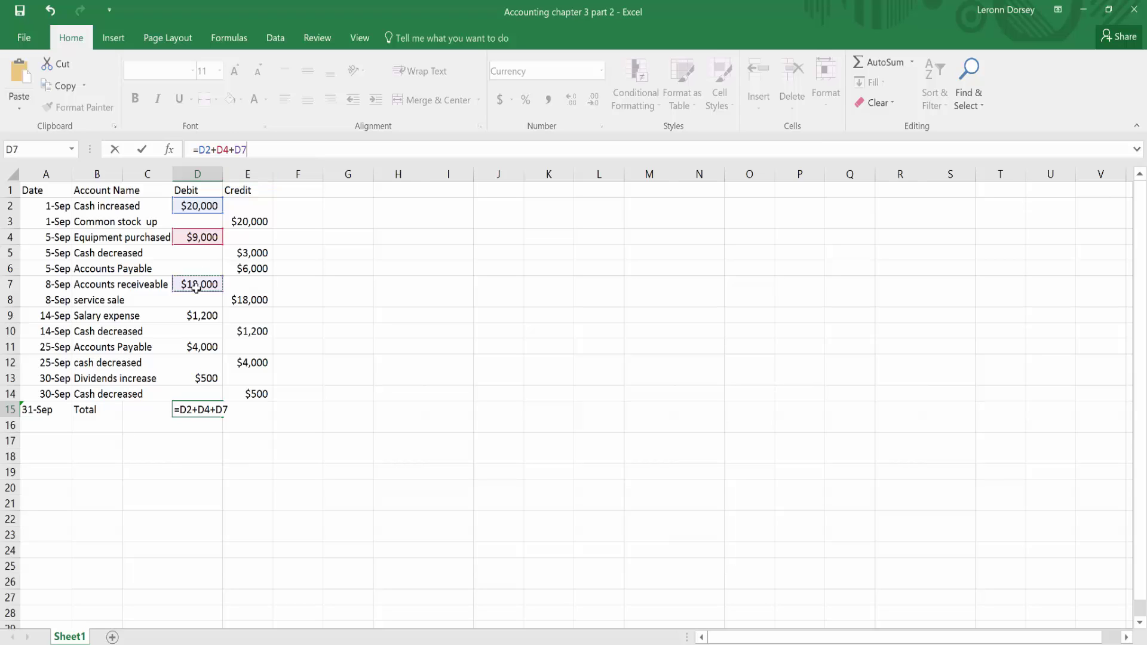
{"action": "type", "text": "+"}
{"action": "left_click", "coordinate": [197, 317]}
{"action": "type", "text": "+"}
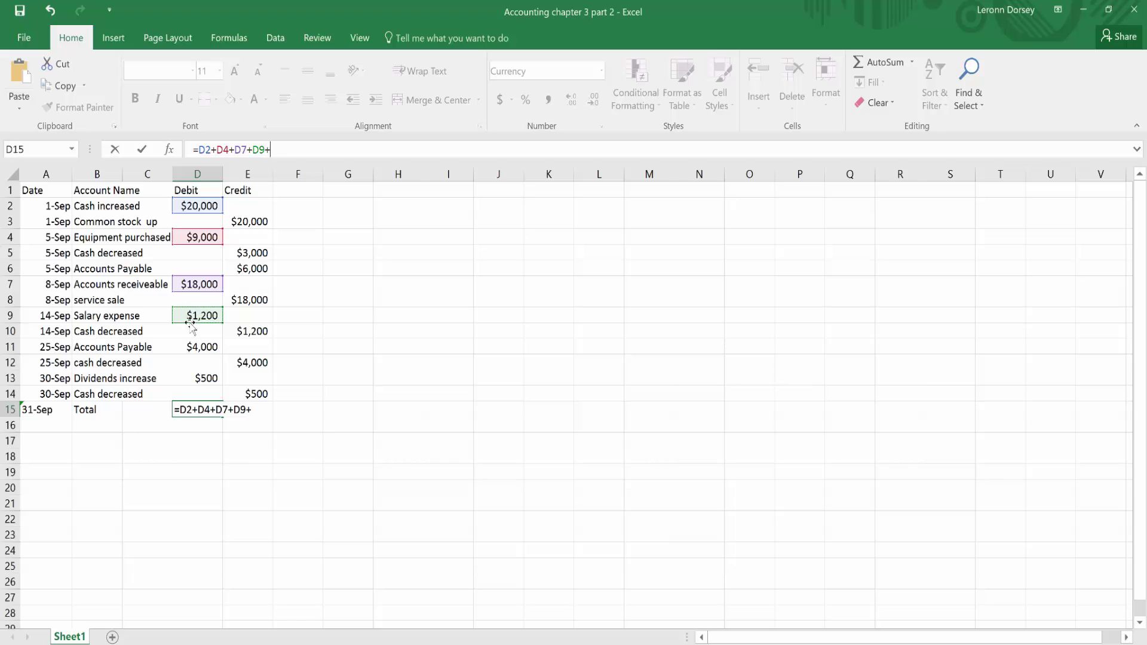
{"action": "left_click", "coordinate": [189, 346]}
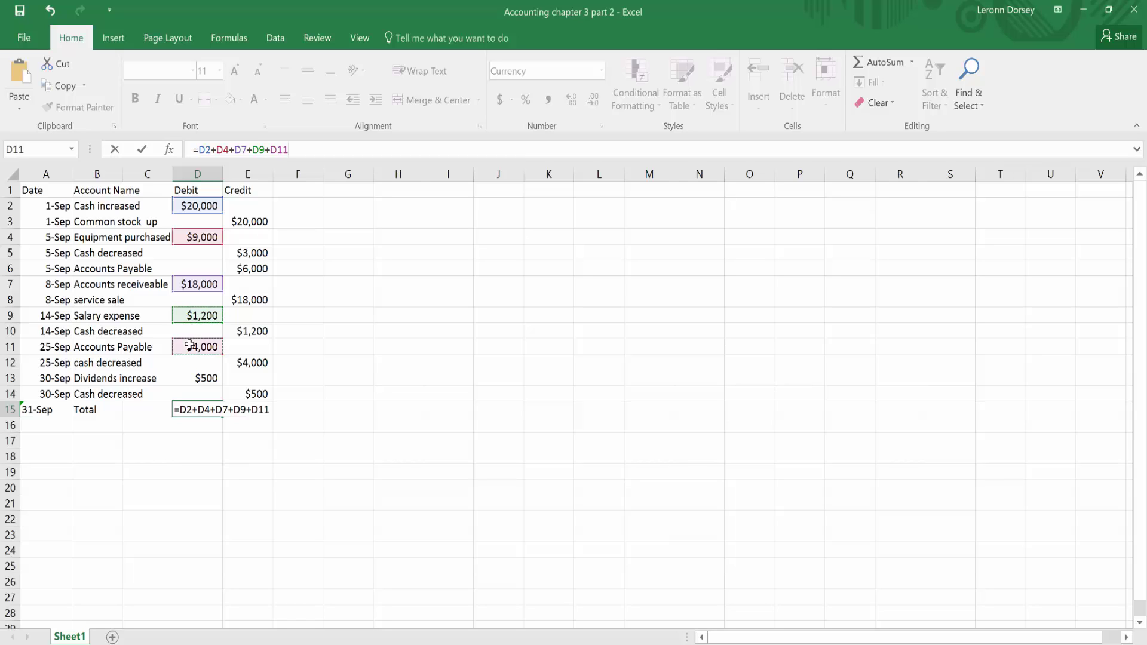
{"action": "type", "text": "+"}
{"action": "left_click", "coordinate": [197, 381]}
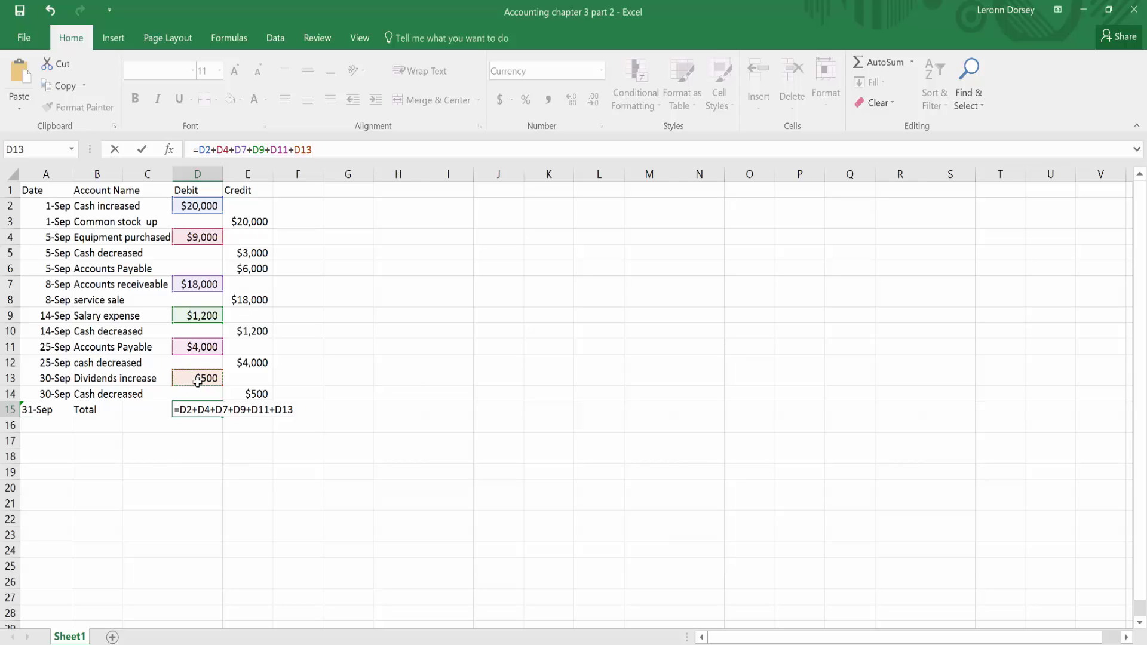
{"action": "key", "text": "Return"}
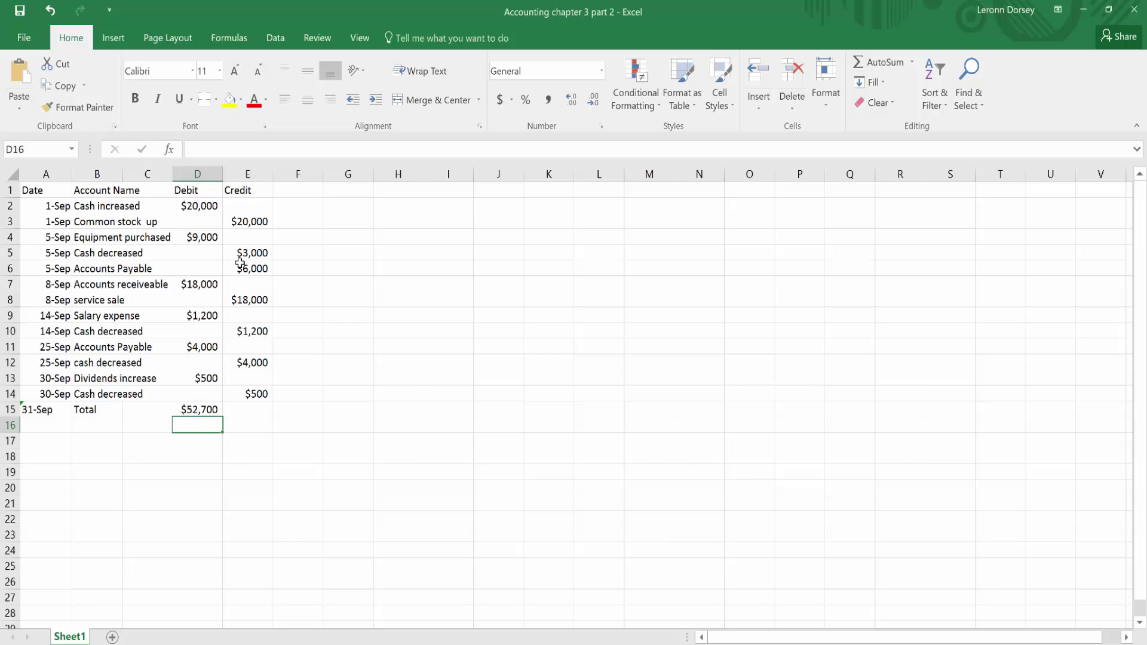
Total the credit amounts in cell E15 by adding cells E3, E5, E6, E8, E10, E12 and E14
{"action": "left_click", "coordinate": [250, 225]}
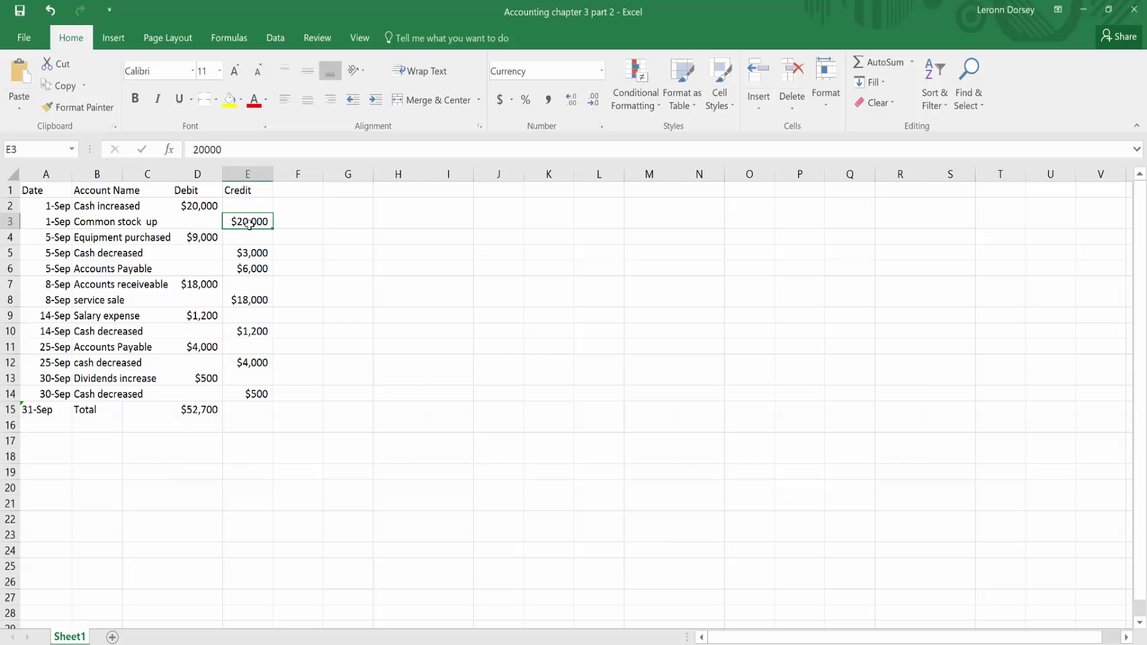
{"action": "left_click", "coordinate": [242, 411]}
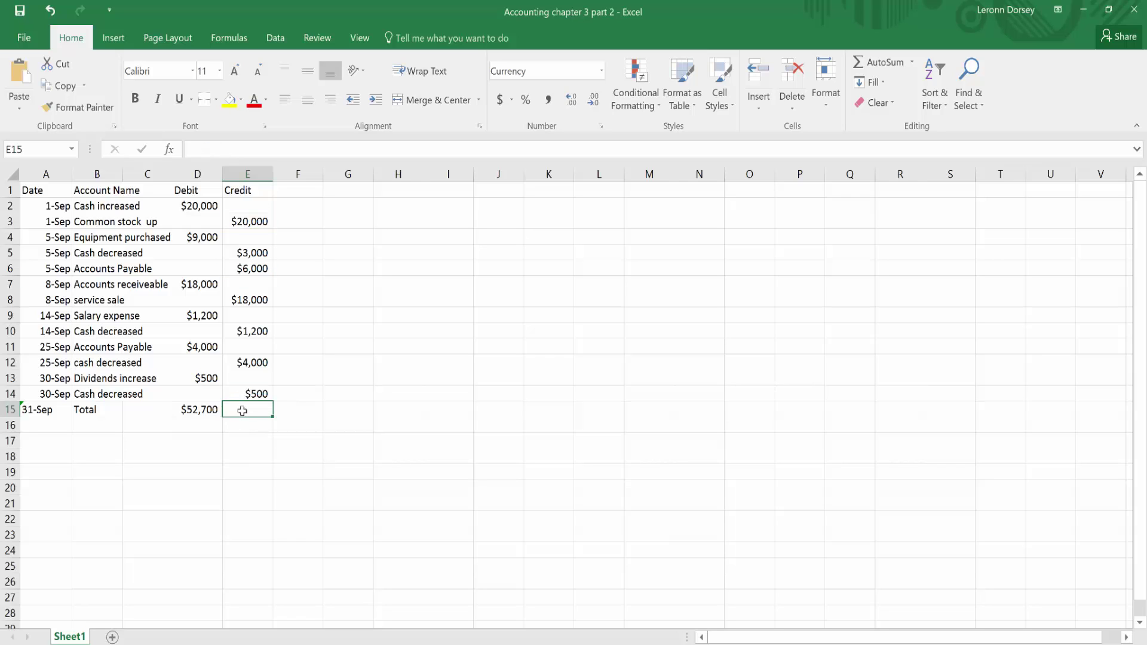
{"action": "type", "text": "="}
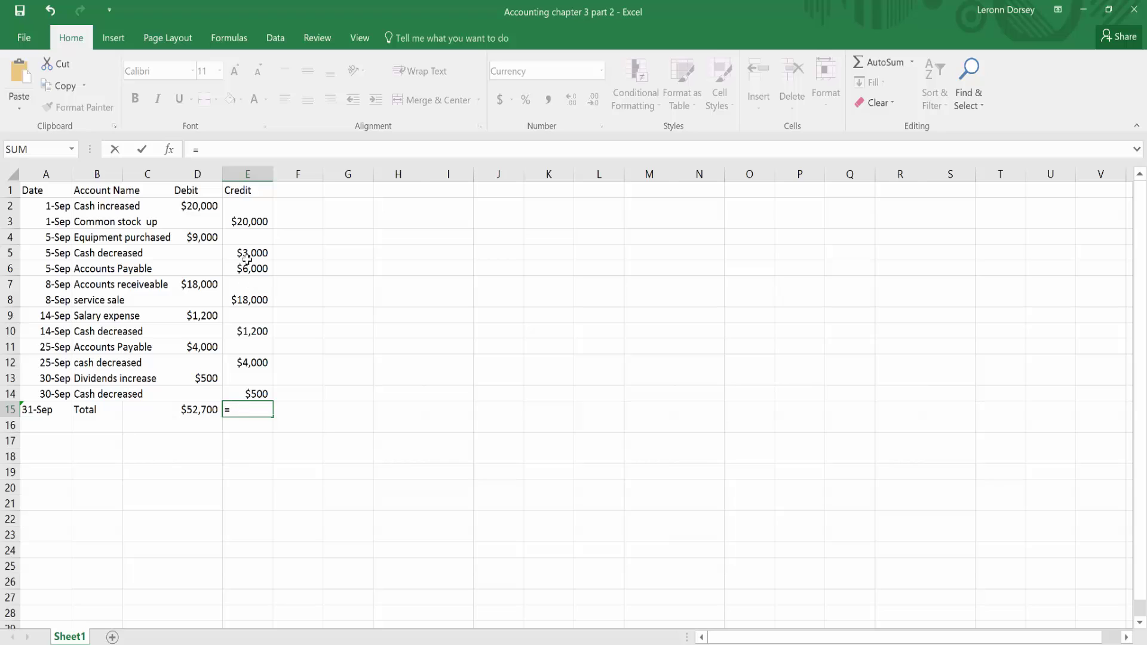
{"action": "left_click", "coordinate": [242, 223]}
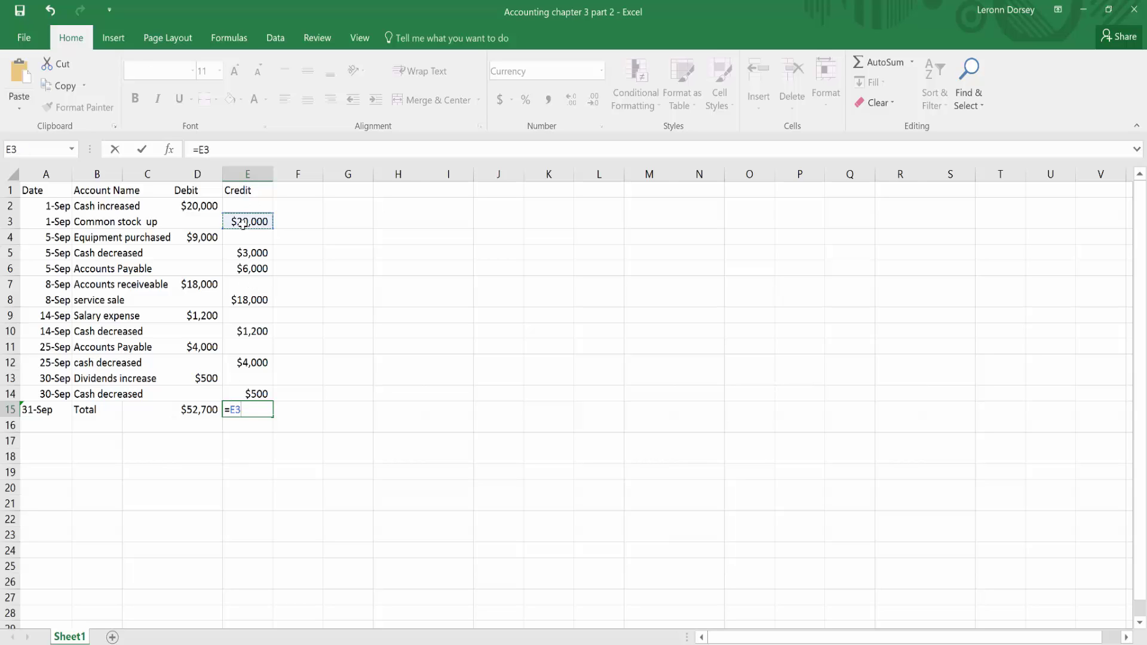
{"action": "type", "text": "+"}
{"action": "left_click", "coordinate": [251, 257]}
{"action": "type", "text": "+"}
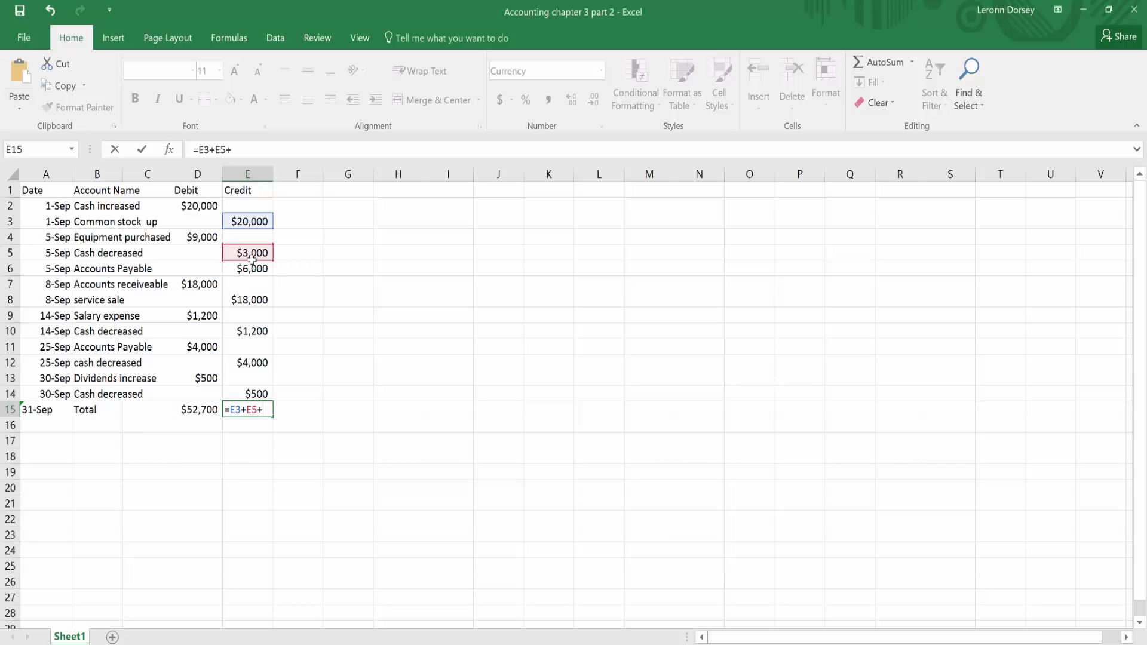
{"action": "left_click", "coordinate": [255, 269]}
{"action": "type", "text": "+"}
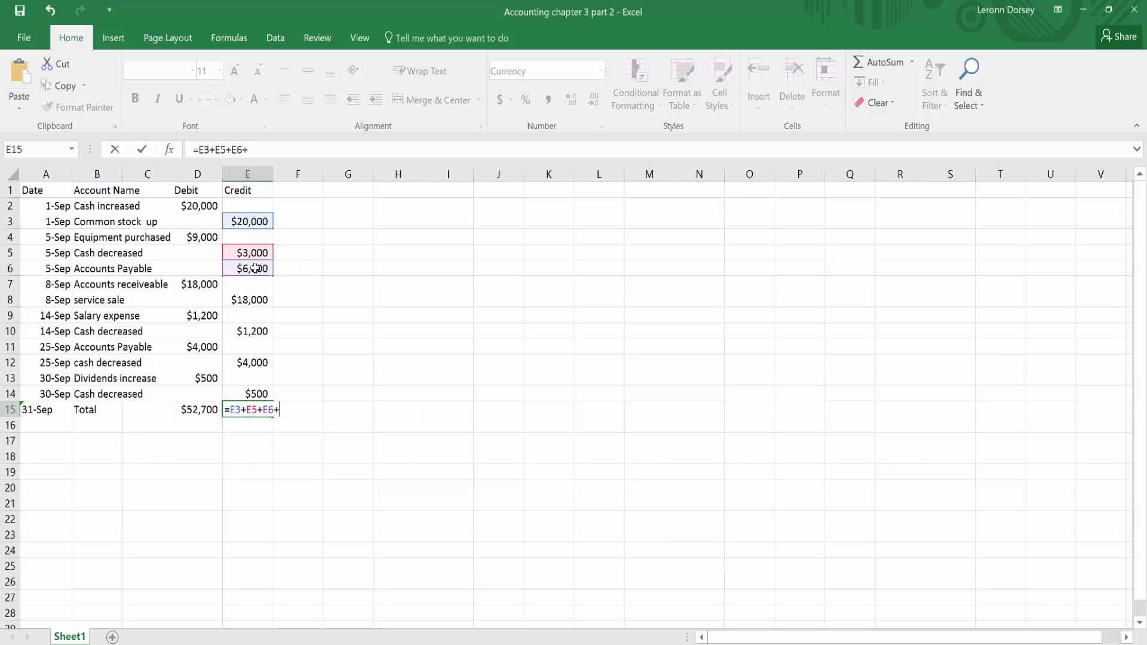
{"action": "left_click", "coordinate": [250, 301]}
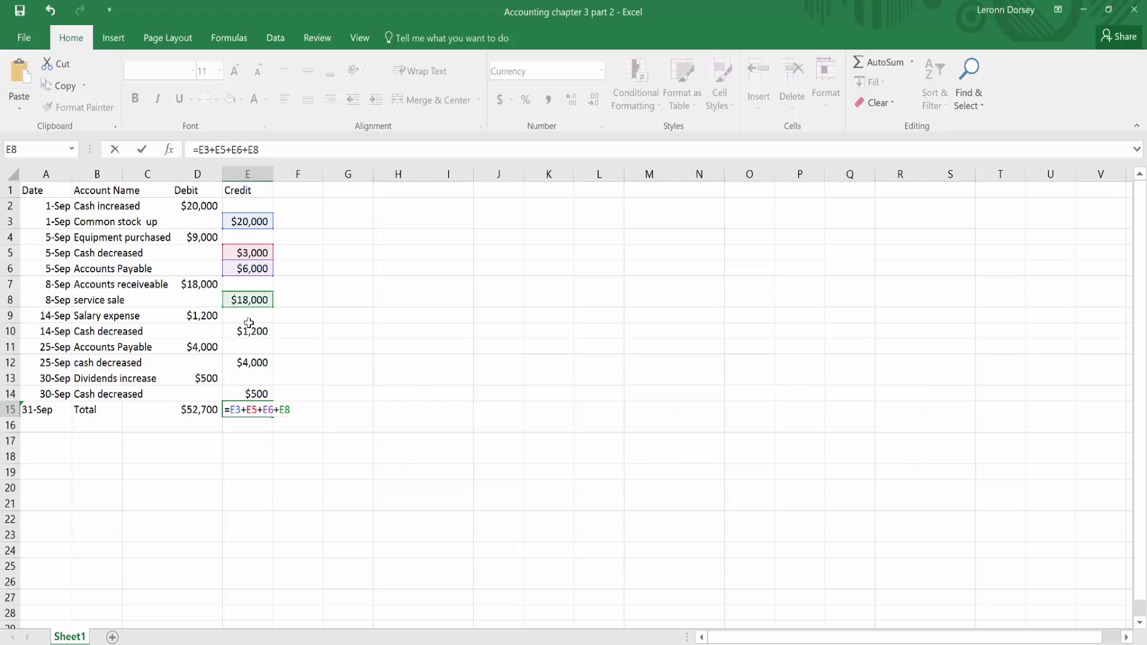
{"action": "type", "text": "+"}
{"action": "left_click", "coordinate": [250, 333]}
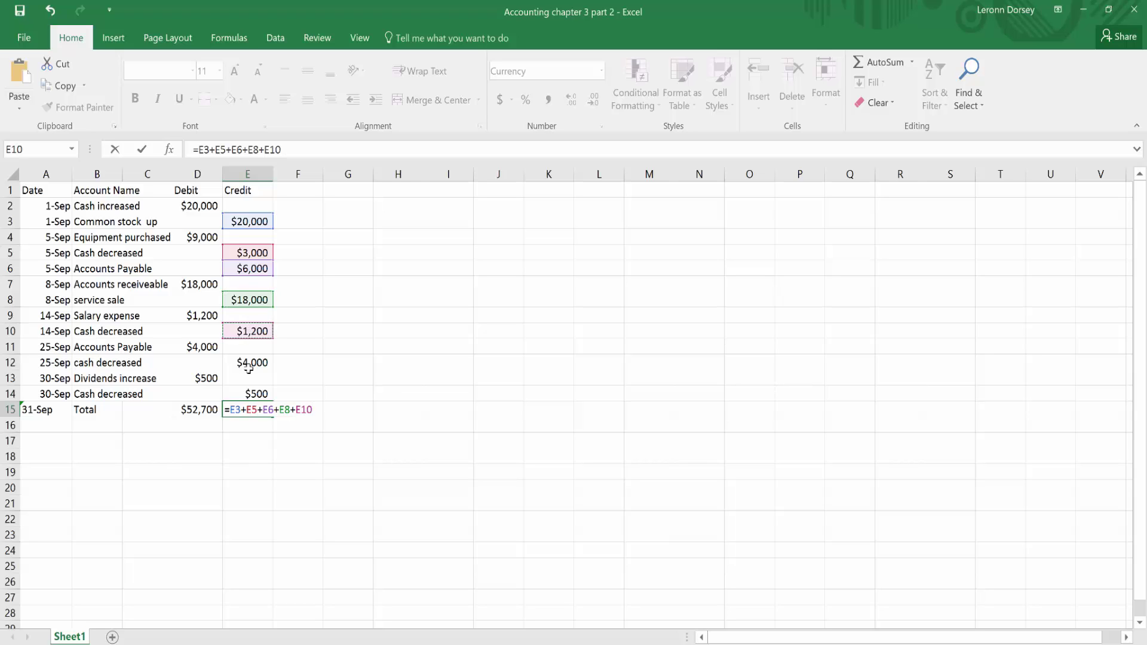
{"action": "type", "text": "+"}
{"action": "left_click", "coordinate": [249, 364]}
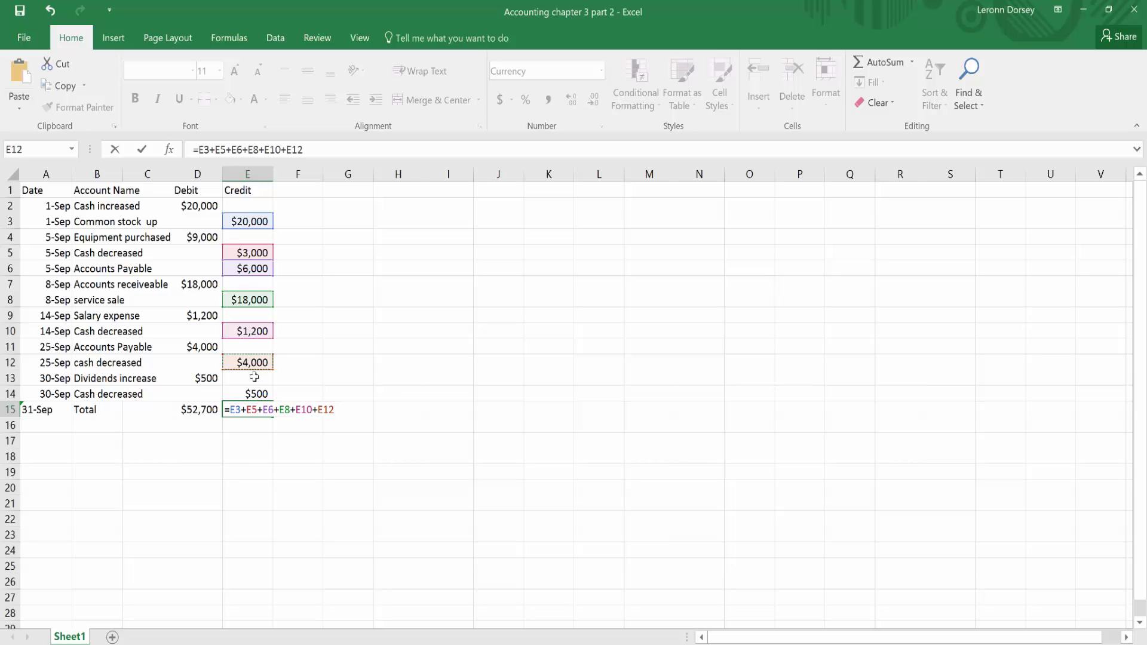
{"action": "type", "text": "+"}
{"action": "left_click", "coordinate": [255, 395]}
{"action": "key", "text": "Return"}
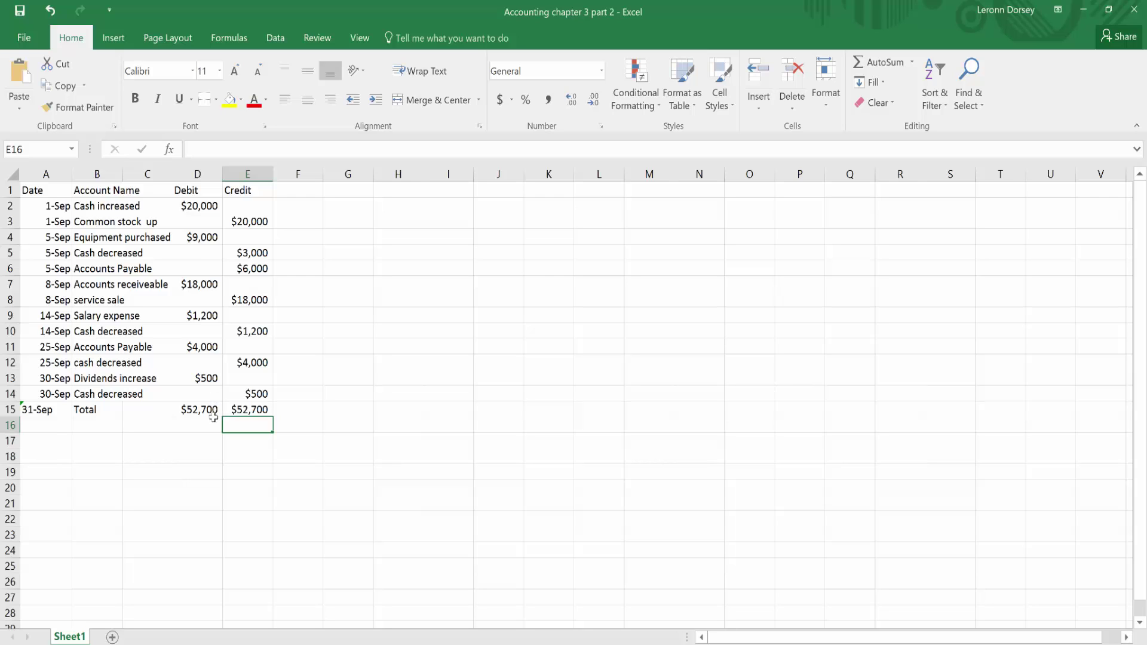
Replace the formula in the Debit total cell D15 with the subtraction =D2-D4
{"action": "left_click", "coordinate": [196, 207]}
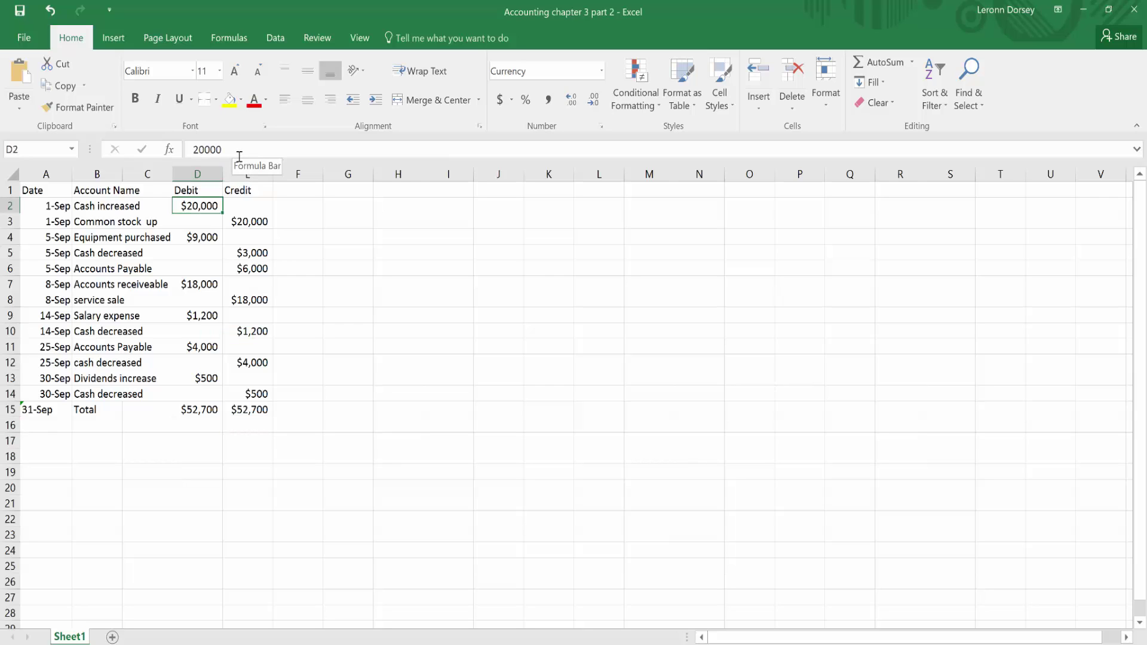
{"action": "left_click", "coordinate": [206, 412]}
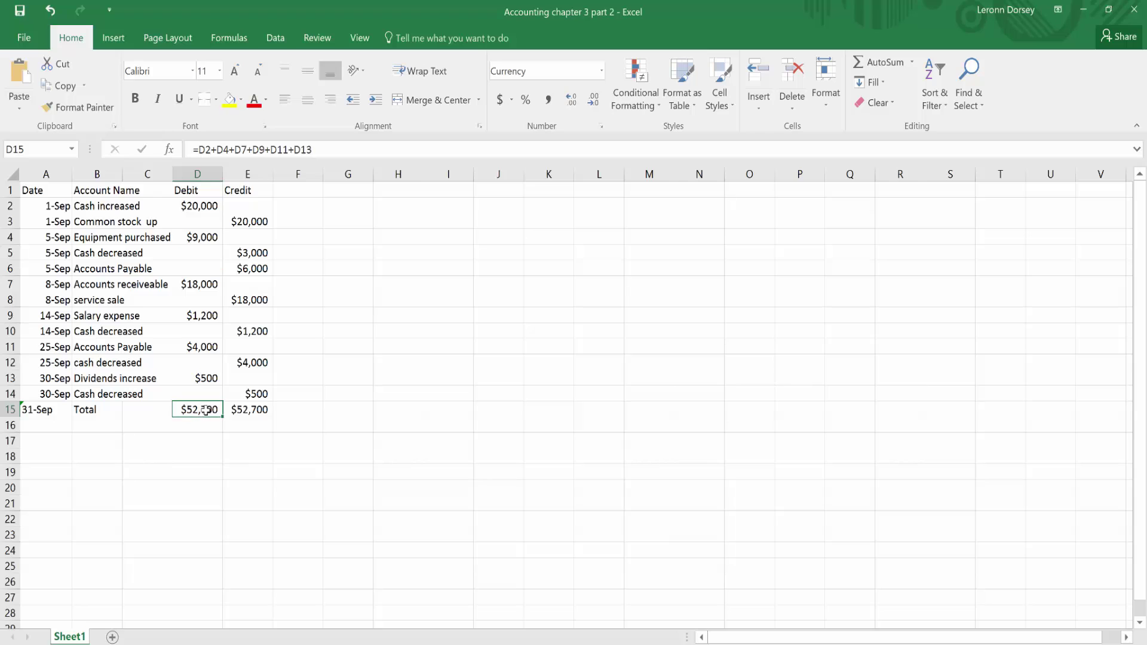
{"action": "key", "text": "BackSpace"}
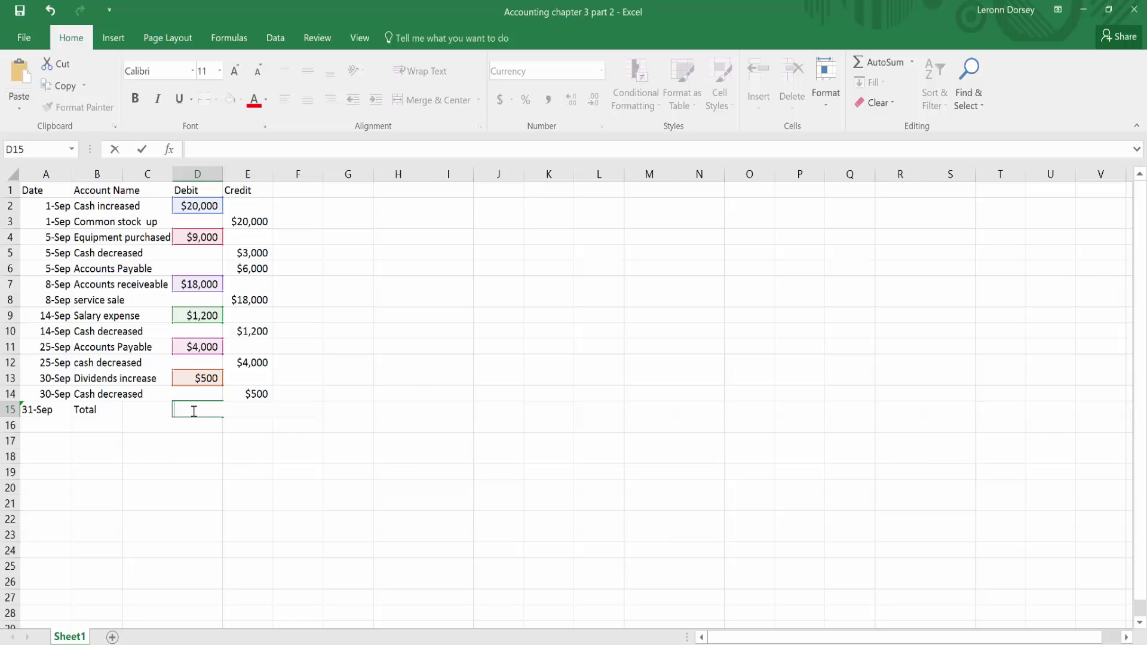
{"action": "type", "text": "="}
{"action": "left_click", "coordinate": [207, 204]}
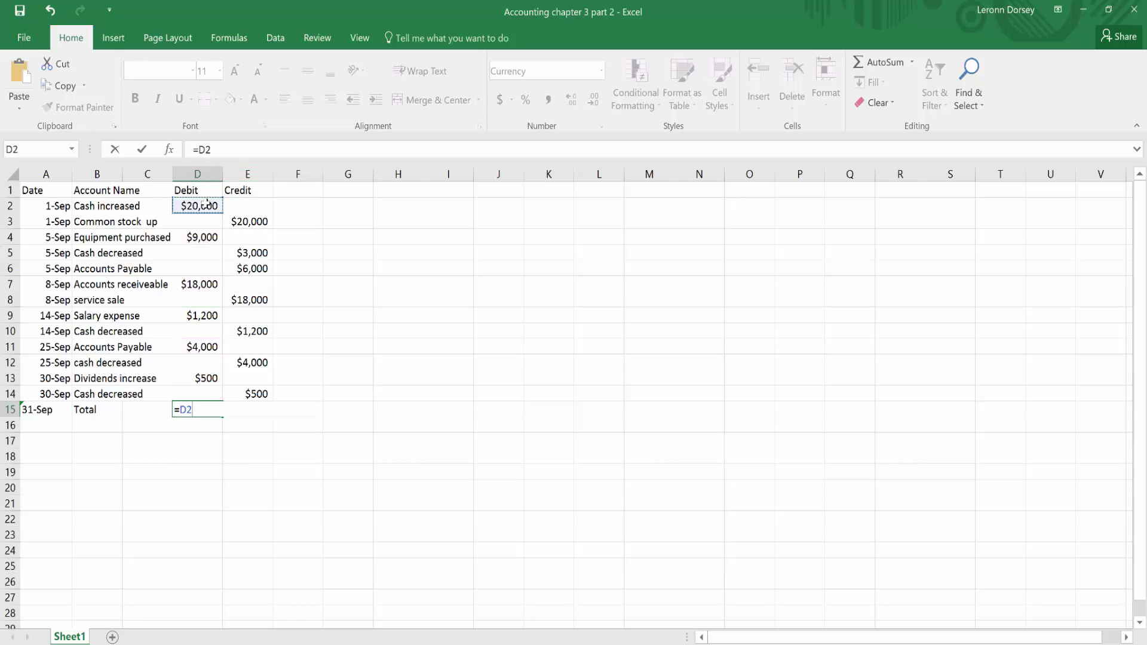
{"action": "left_click", "coordinate": [221, 154]}
{"action": "type", "text": "-"}
{"action": "left_click", "coordinate": [215, 239]}
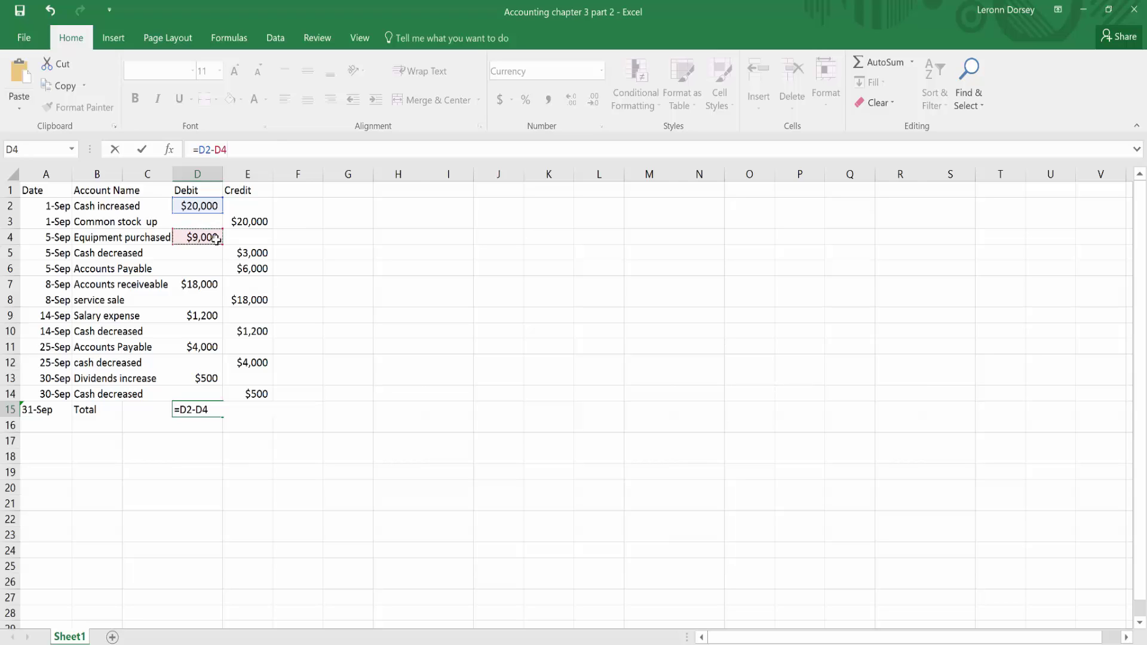
{"action": "key", "text": "Return"}
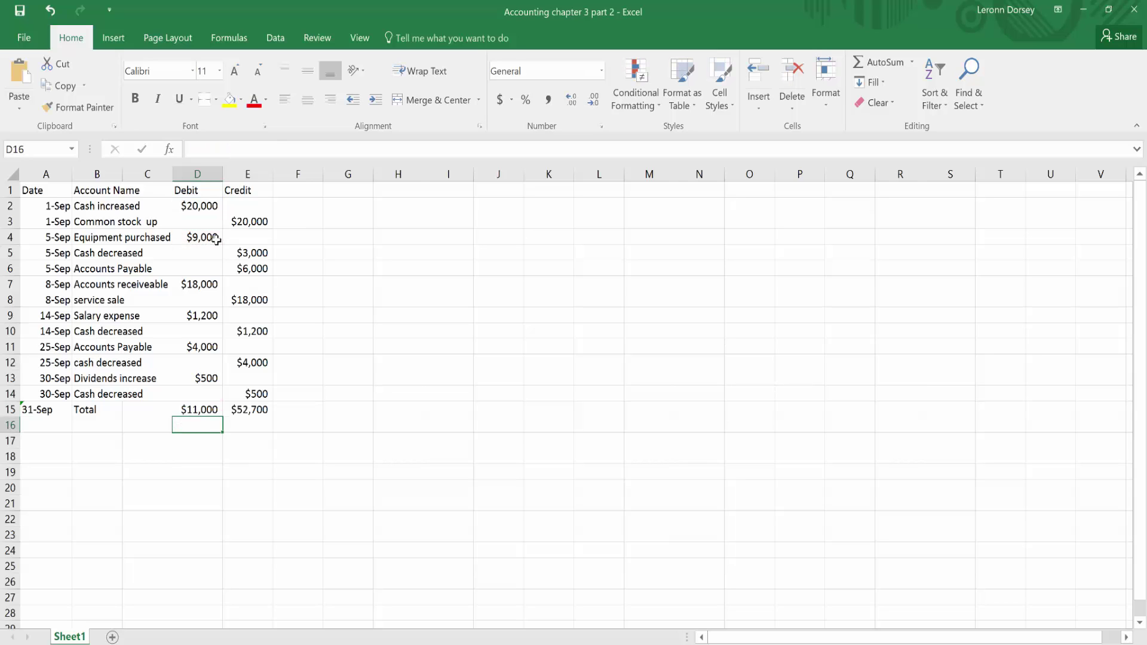
Replace the formula in the Debit total cell D15 with the multiplication =D2*D4
{"action": "left_click", "coordinate": [217, 410]}
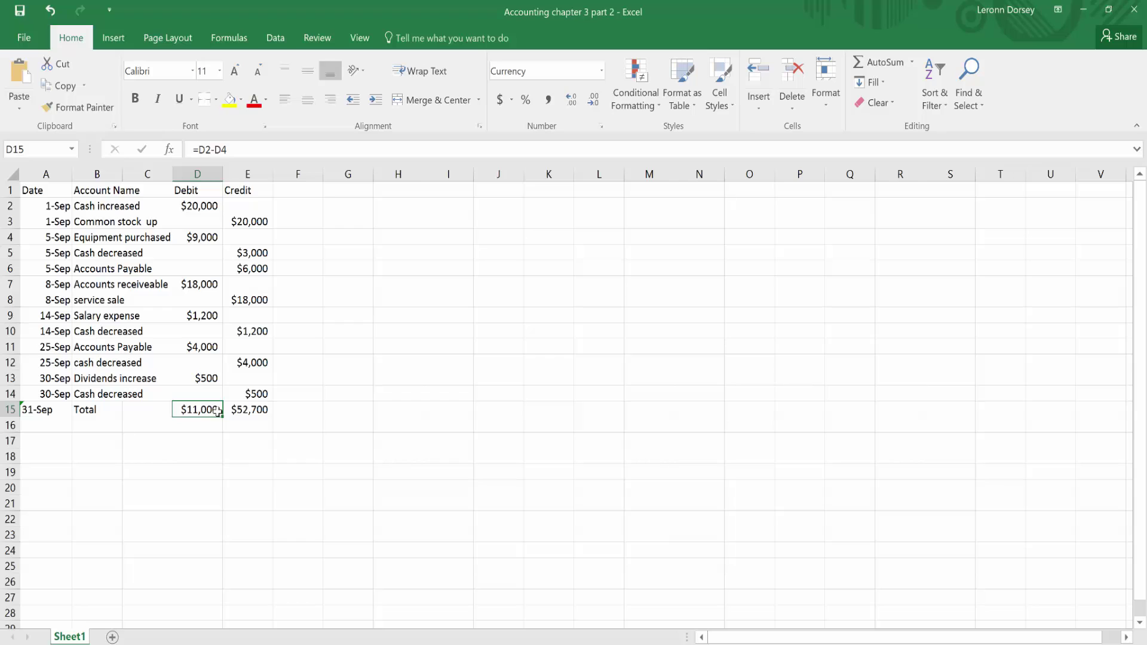
{"action": "key", "text": "BackSpace"}
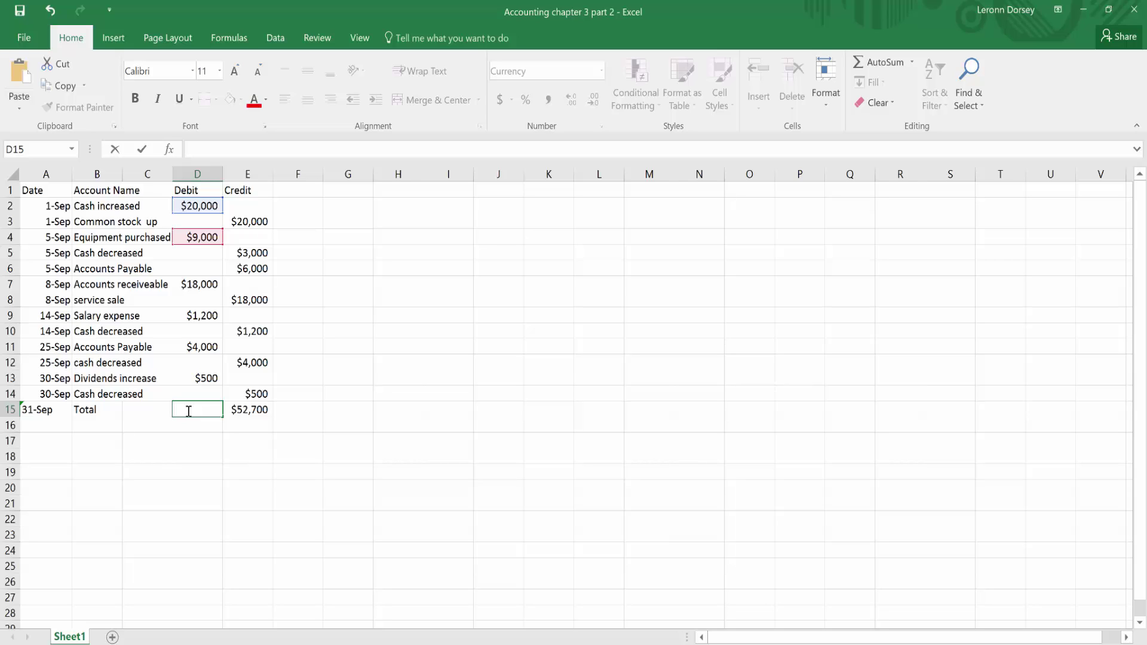
{"action": "type", "text": "="}
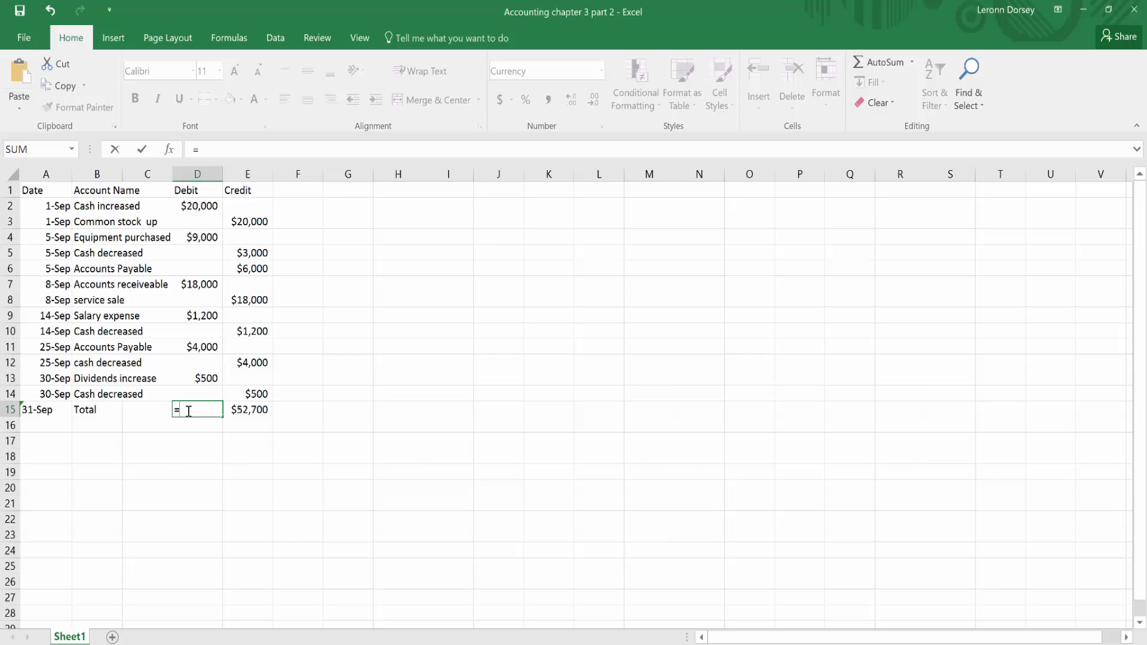
{"action": "left_click", "coordinate": [190, 208]}
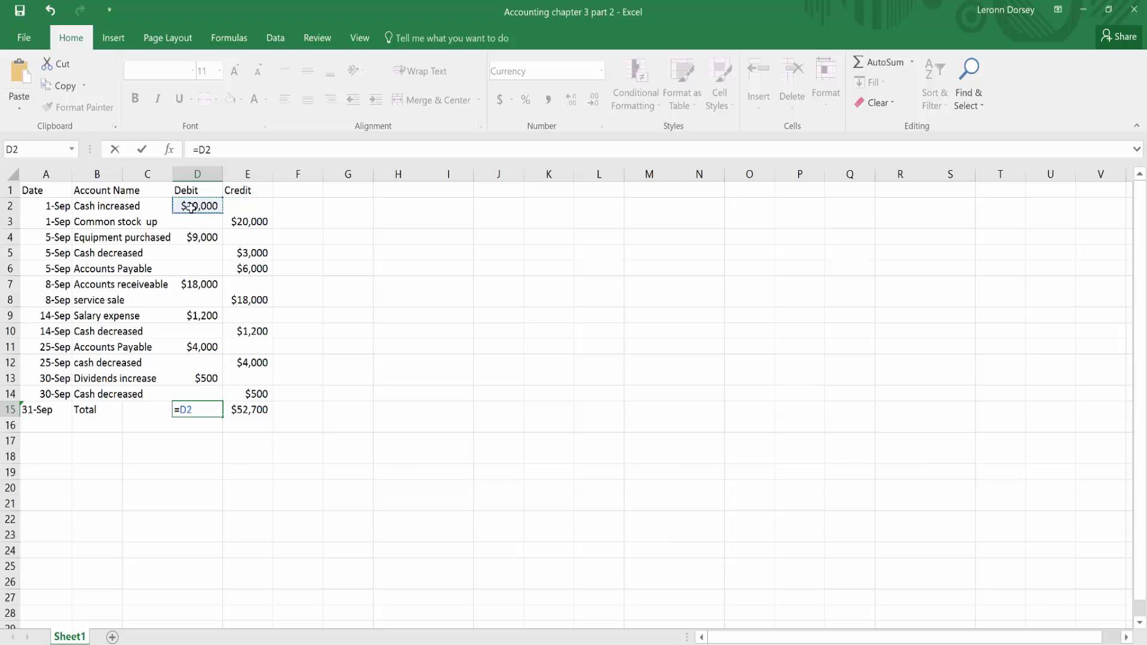
{"action": "type", "text": "*"}
{"action": "left_click", "coordinate": [196, 240]}
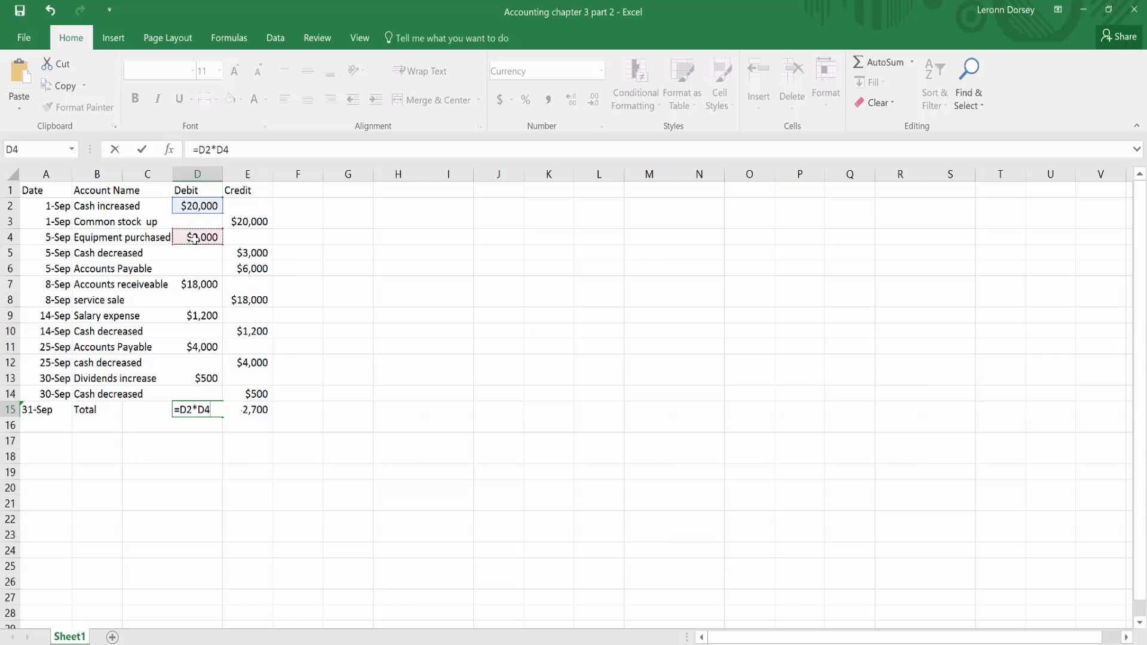
{"action": "key", "text": "Return"}
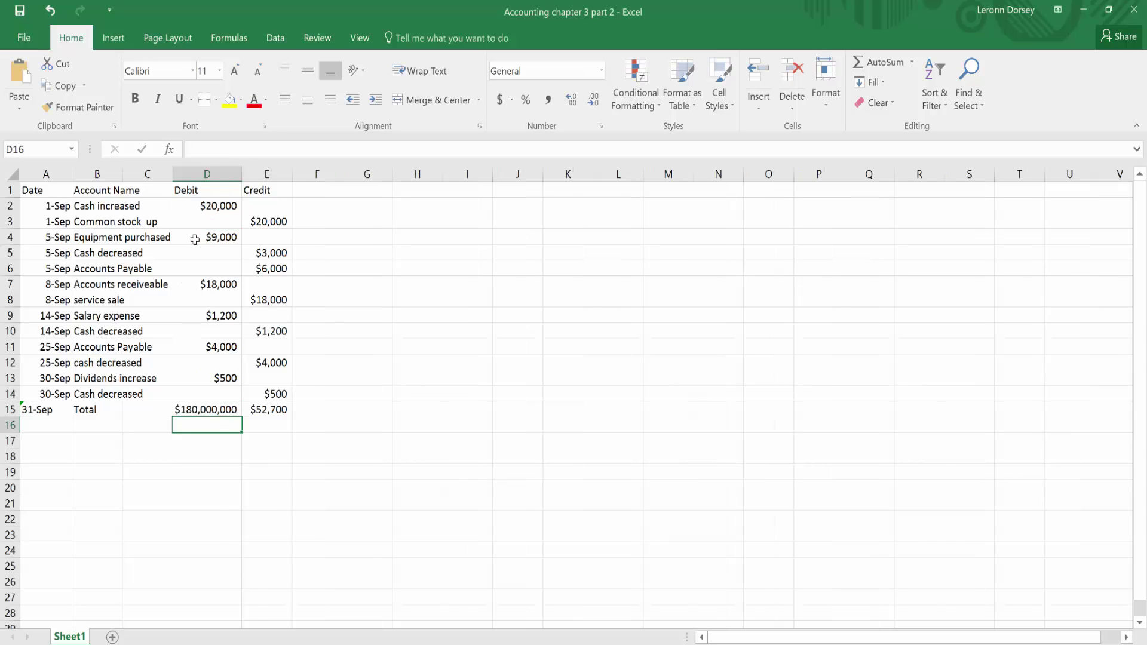
Erase the multiplication formula from the Debit total cell D15, keeping the cell open for editing
{"action": "left_click", "coordinate": [231, 411]}
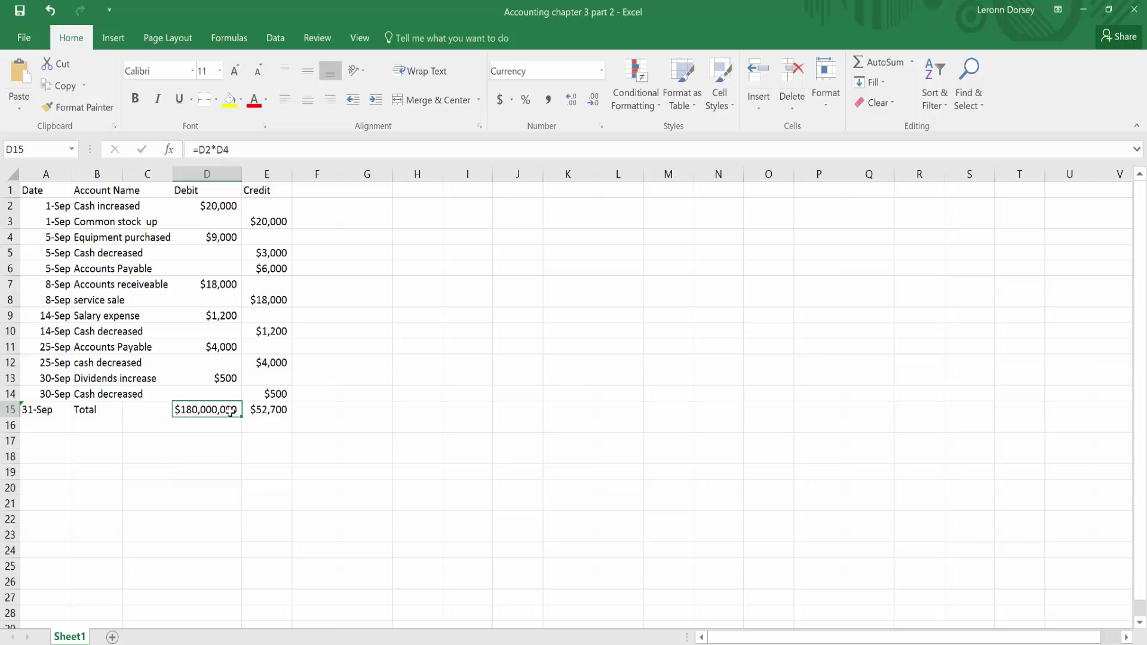
{"action": "double_click", "coordinate": [231, 411]}
{"action": "key", "text": "BackSpace"}
{"action": "key", "text": "BackSpace"}
{"action": "key", "text": "BackSpace"}
{"action": "key", "text": "BackSpace"}
{"action": "key", "text": "BackSpace"}
{"action": "key", "text": "BackSpace"}
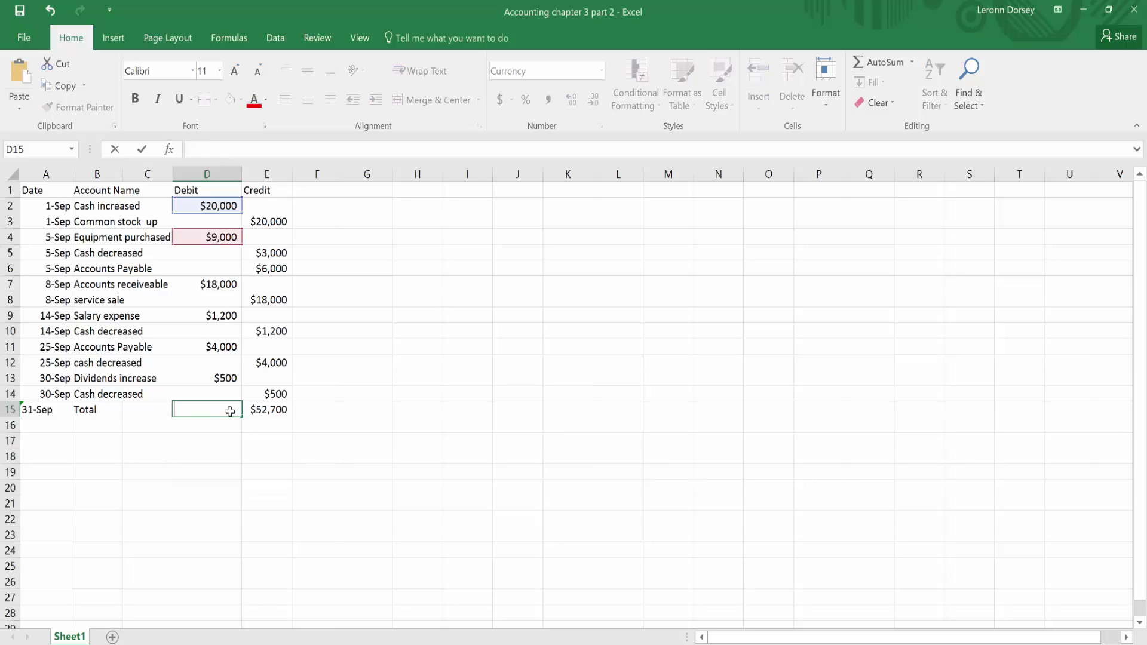